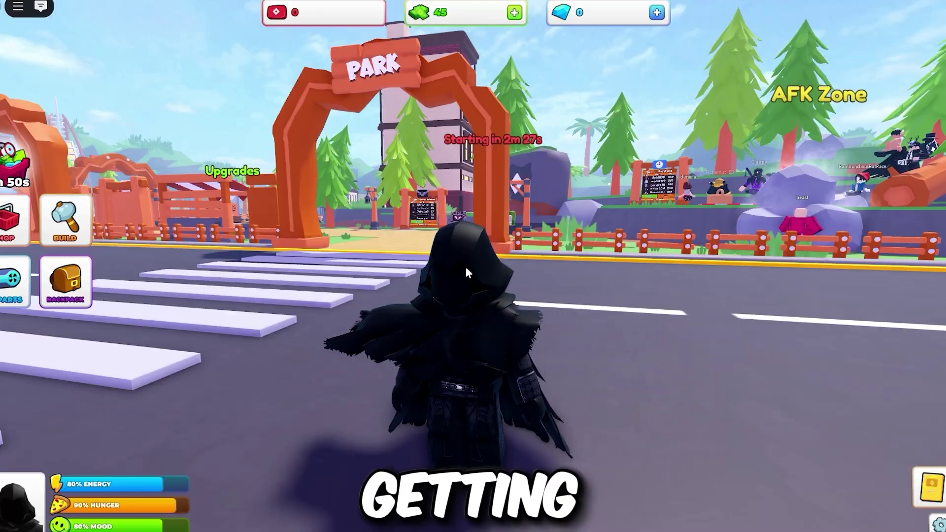
# Walk the avatar along the road toward the fence and Park arch, looking around
pyautogui.press('w')
pyautogui.scroll(-5, 492, 276)
pyautogui.press('Left')
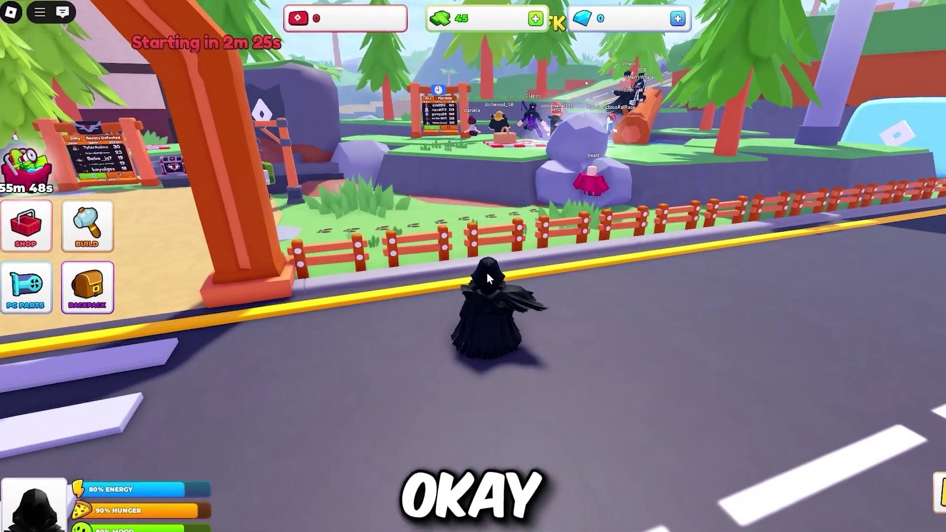
pyautogui.press('Left')
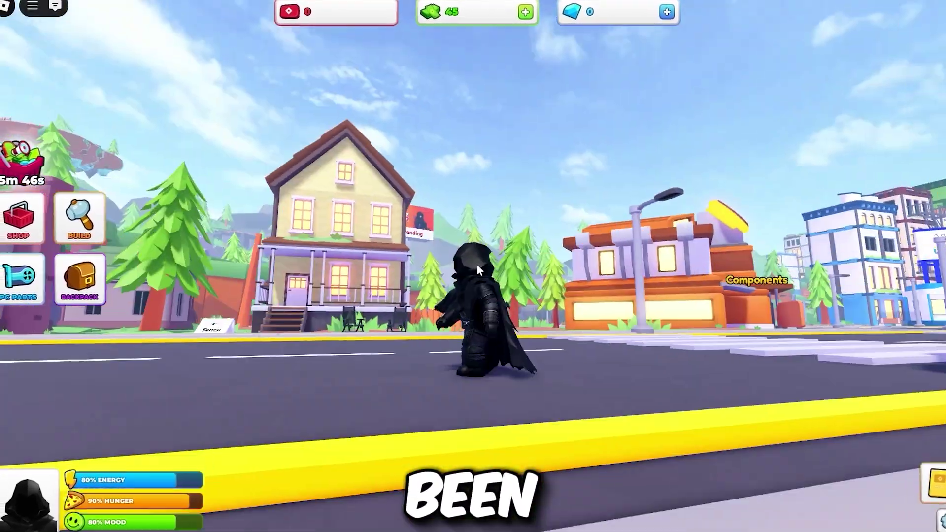
pyautogui.press('w')
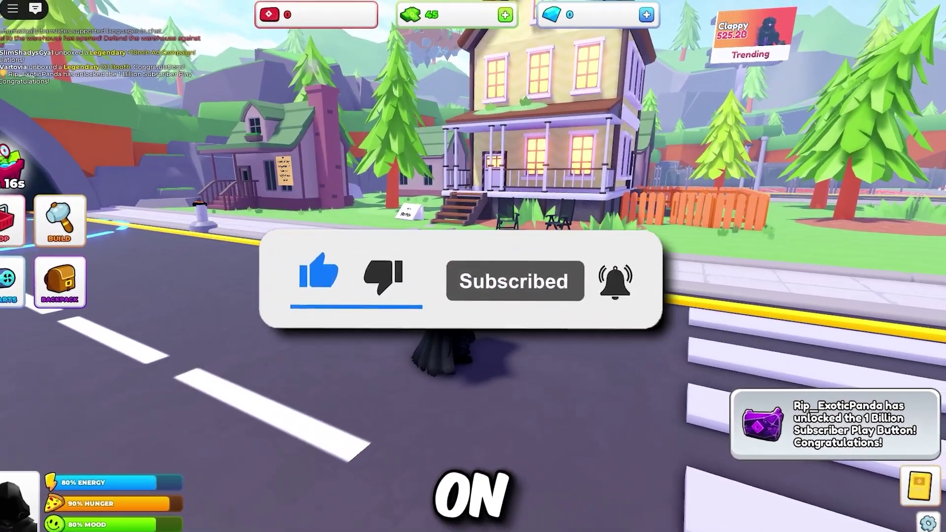
pyautogui.press('a')
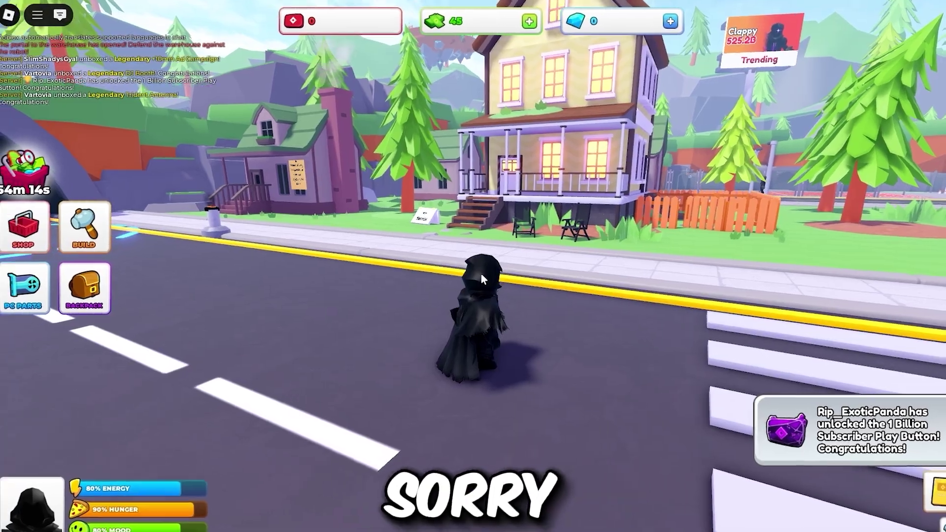
pyautogui.scroll(5, 483, 277)
pyautogui.press('Left')
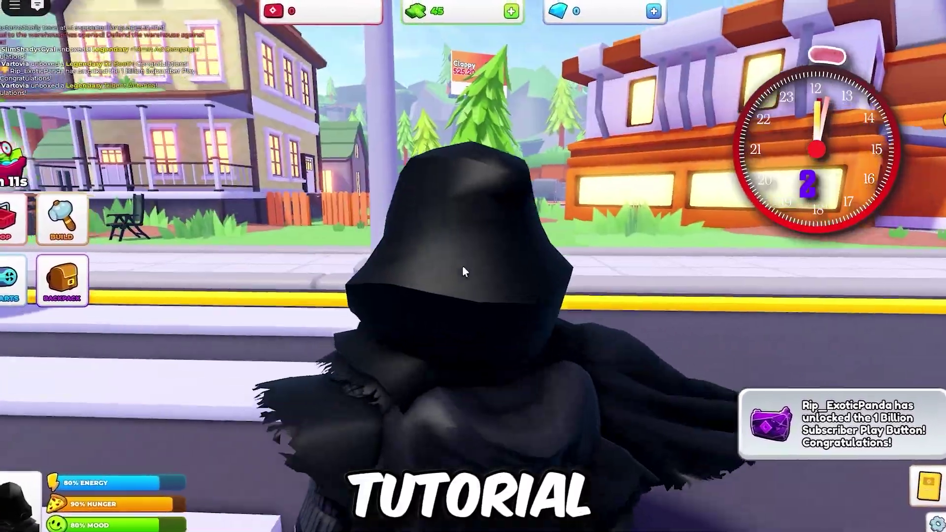
pyautogui.press('Left')
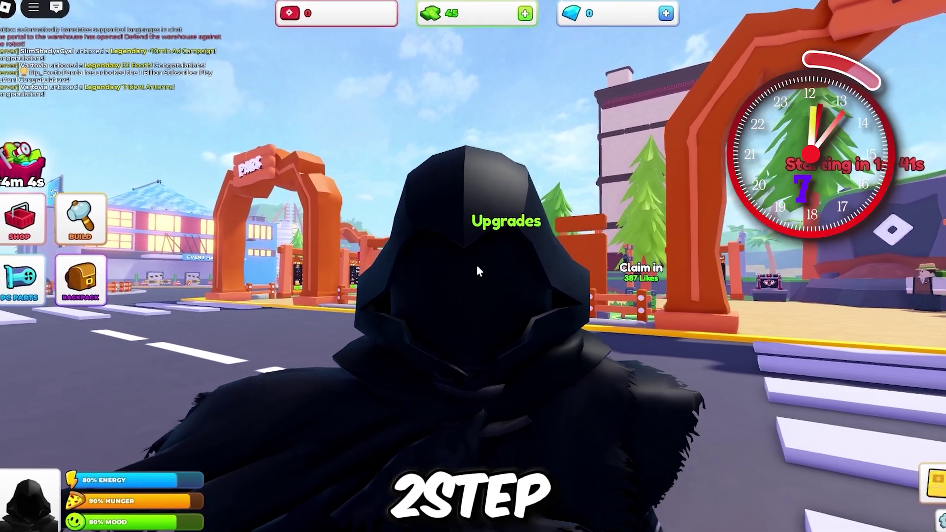
pyautogui.press('Left')
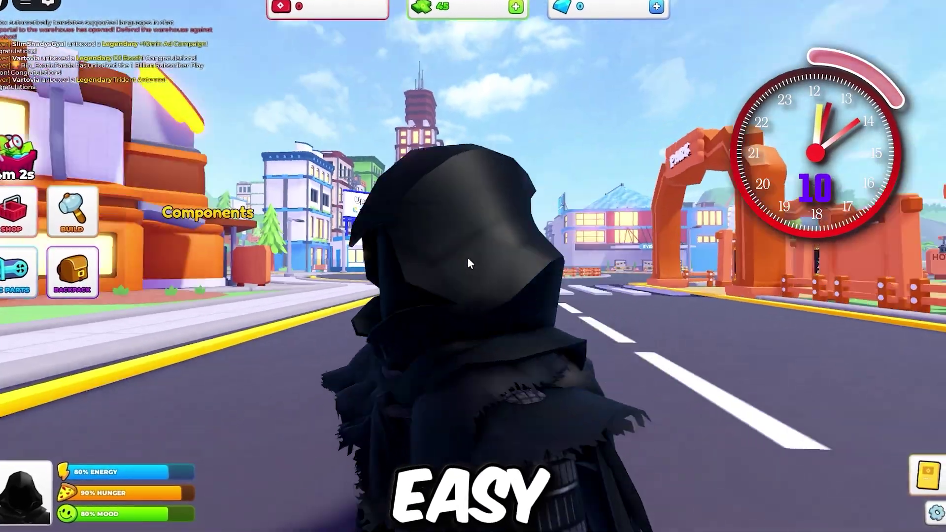
pyautogui.press('Left')
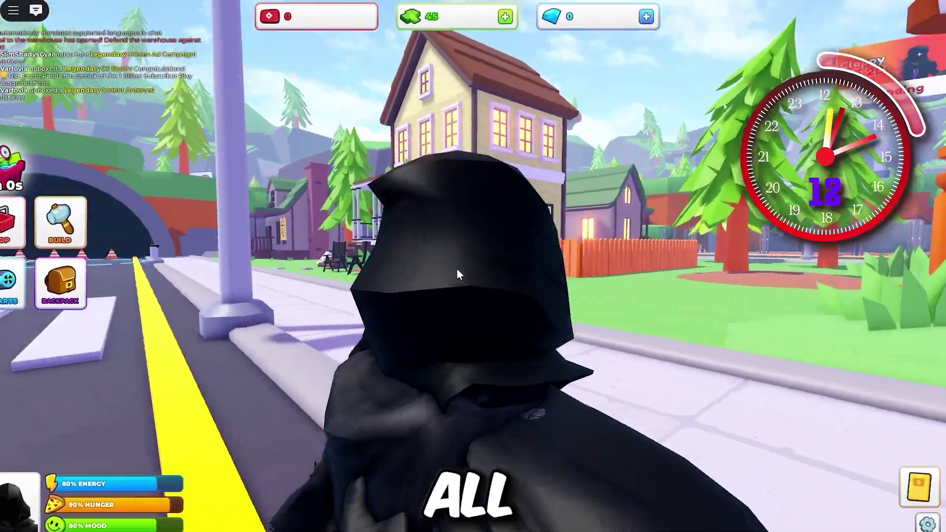
# Pan the camera past the SHOP, house and tunnel, then open the roblox.com gear menu
pyautogui.press('Left')
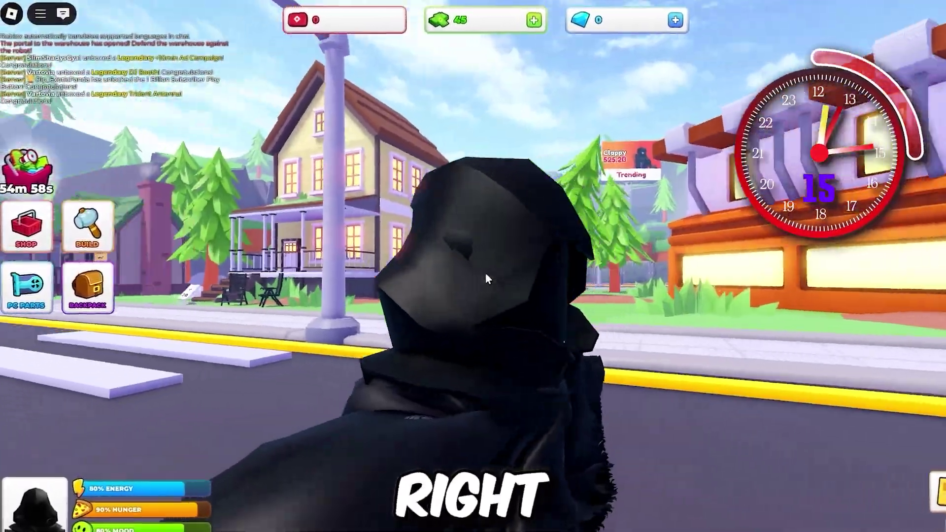
pyautogui.press('Left')
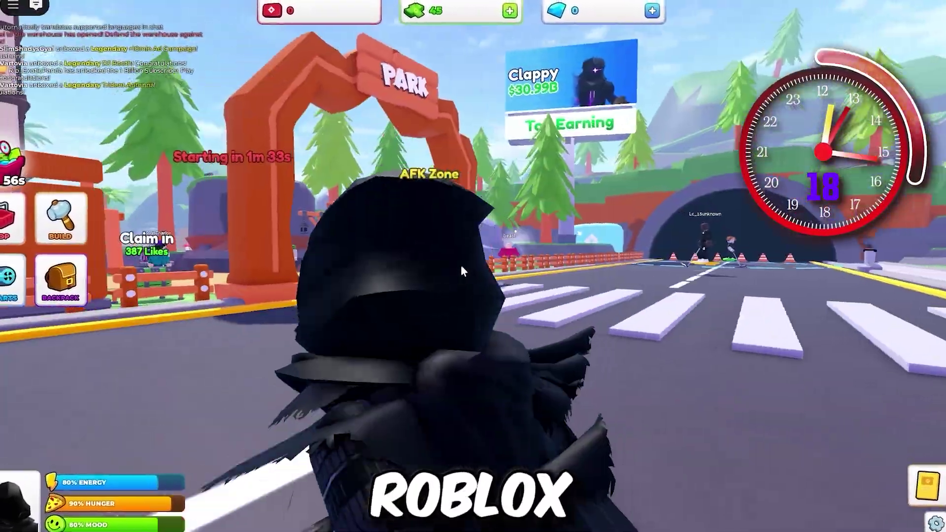
pyautogui.press('Left')
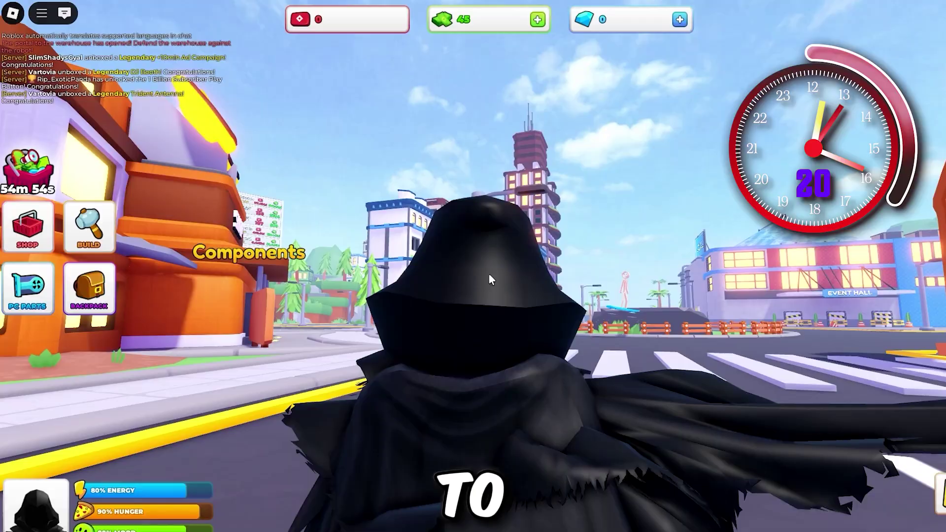
pyautogui.press('Left')
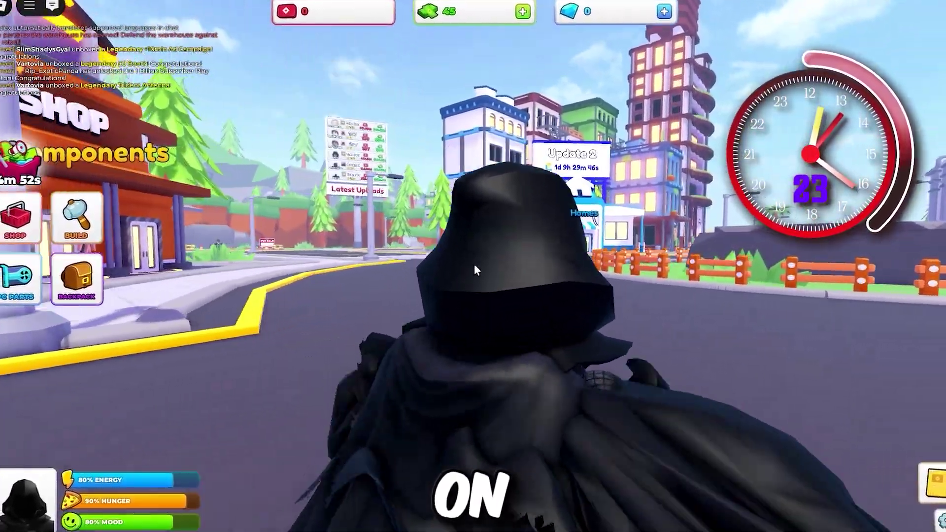
pyautogui.press('Left')
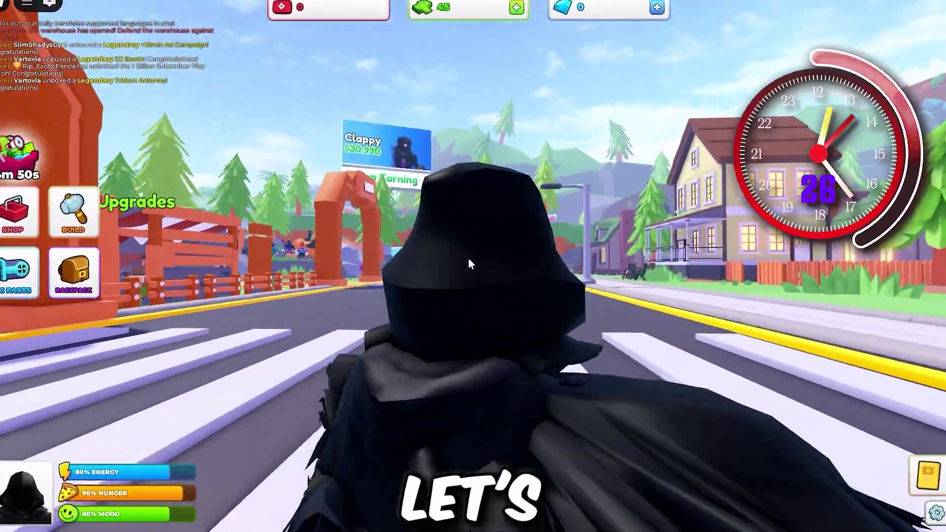
pyautogui.press('Left')
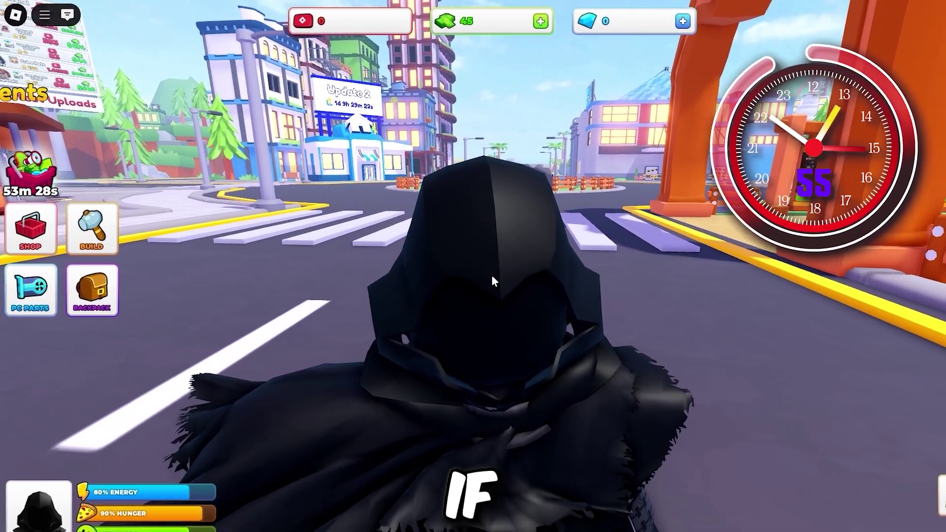
pyautogui.scroll(-5, 487, 272)
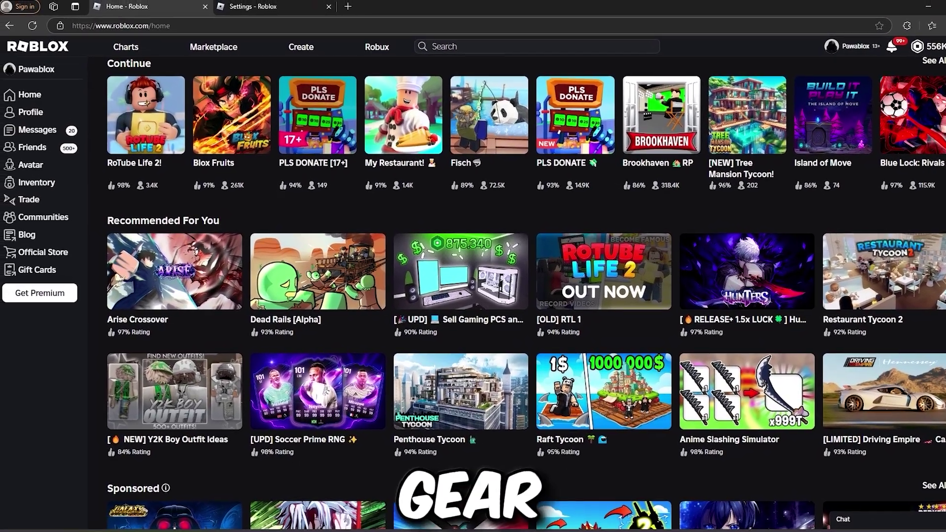
pyautogui.click(939, 39)
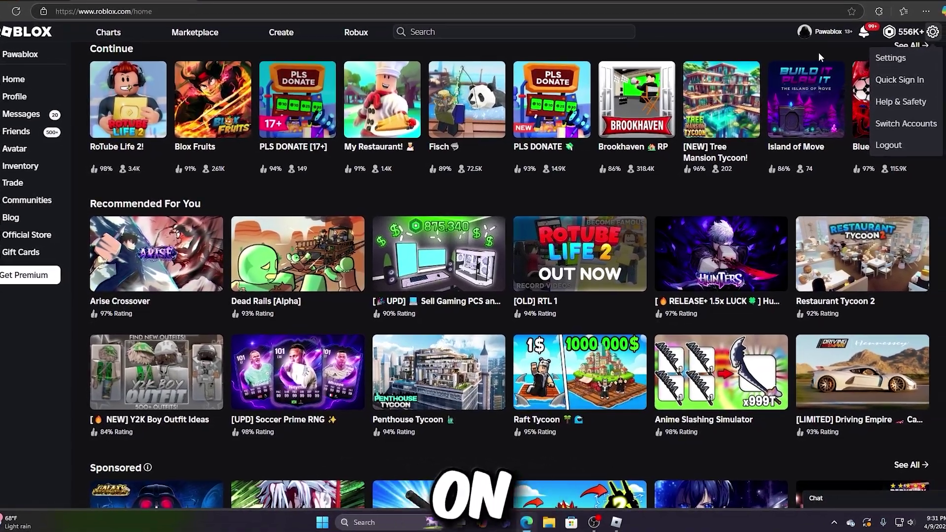
# Choose Settings from the gear dropdown to reach the Security page's 2-Step Verification options
pyautogui.click(916, 68)
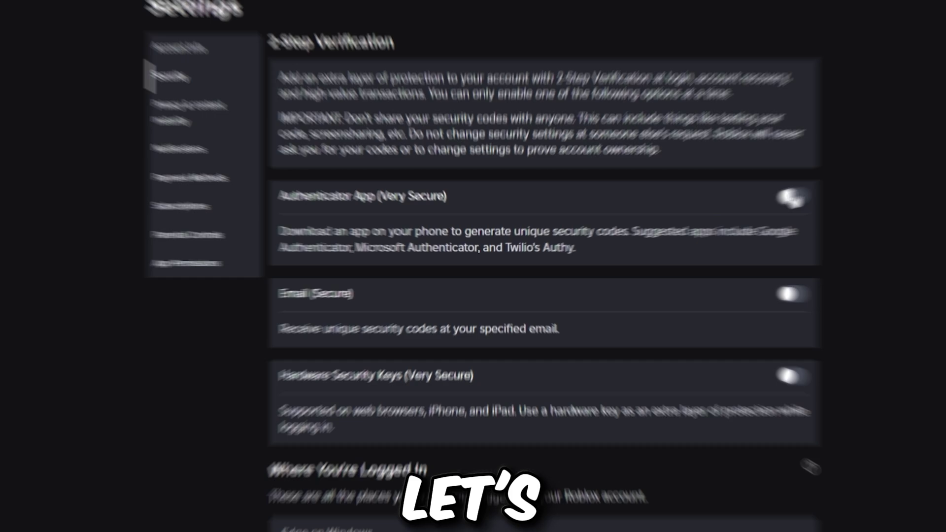
# Switch on the Authenticator App toggle so the One-Time Code Verification dialog appears
pyautogui.click(791, 198)
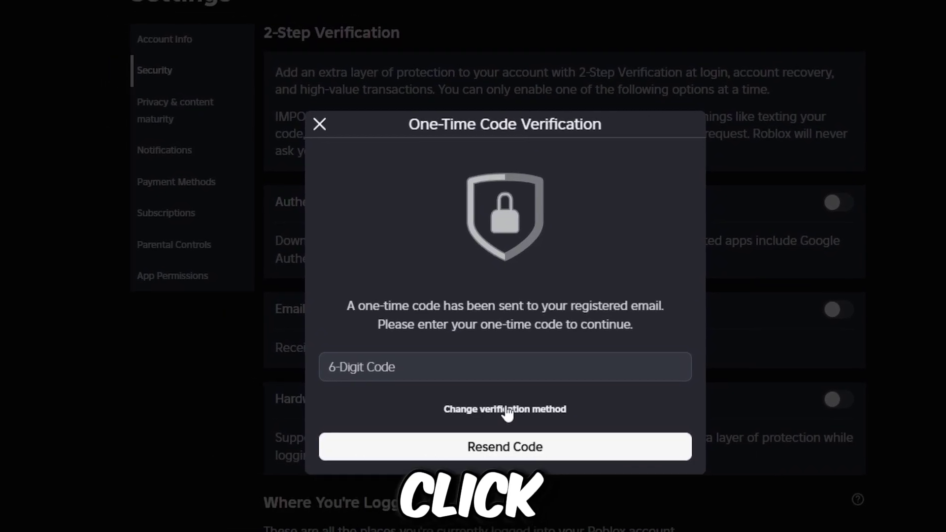
# Change the verification method to Password, then follow the Forgot your password? link
pyautogui.click(506, 408)
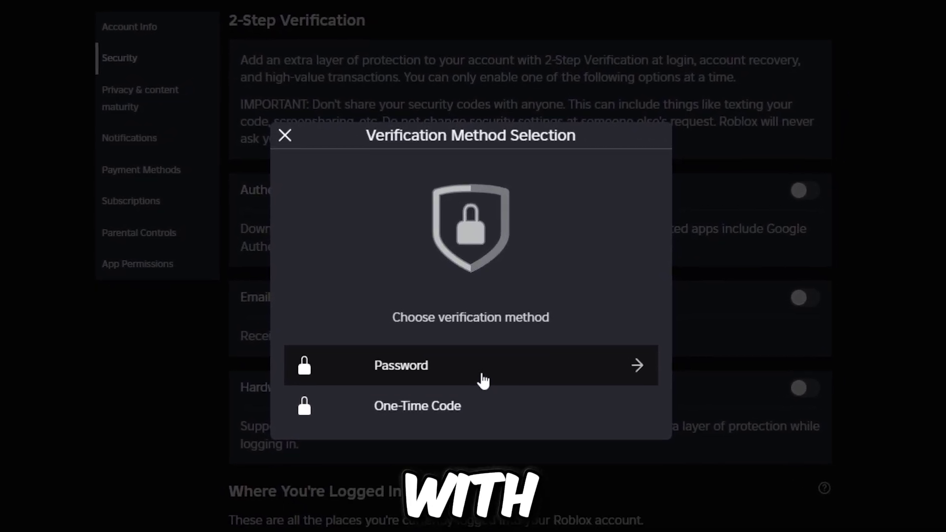
pyautogui.click(503, 387)
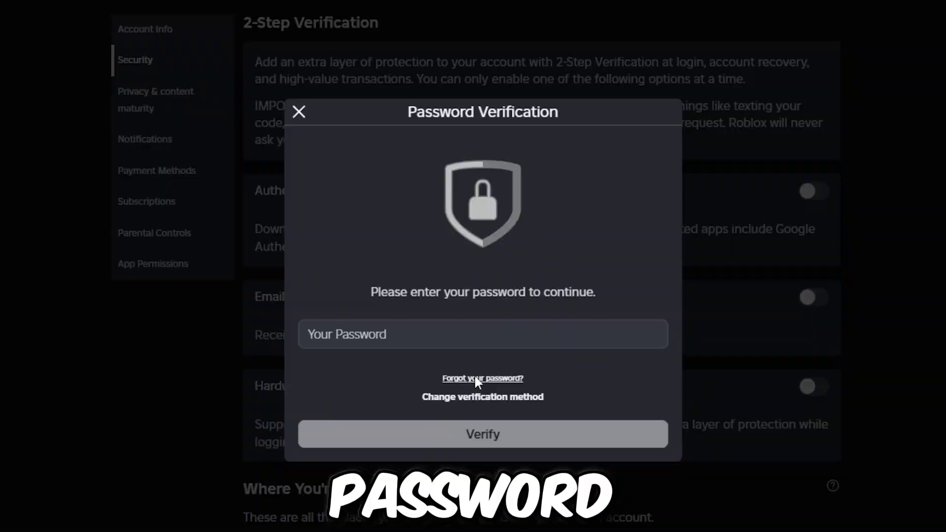
pyautogui.click(475, 378)
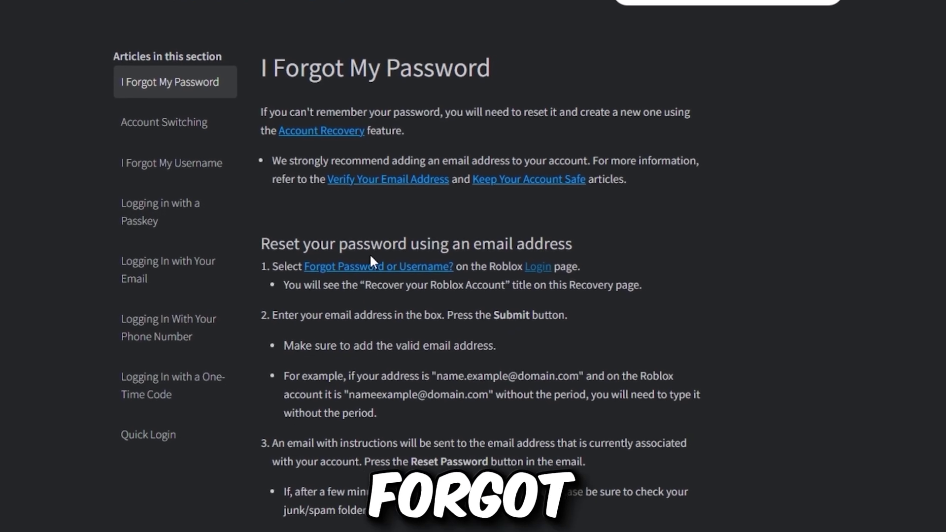
# Skim the I Forgot My Password article and follow its Forgot Password or Username? link
pyautogui.scroll(-5, 370, 254)
pyautogui.scroll(4, 370, 254)
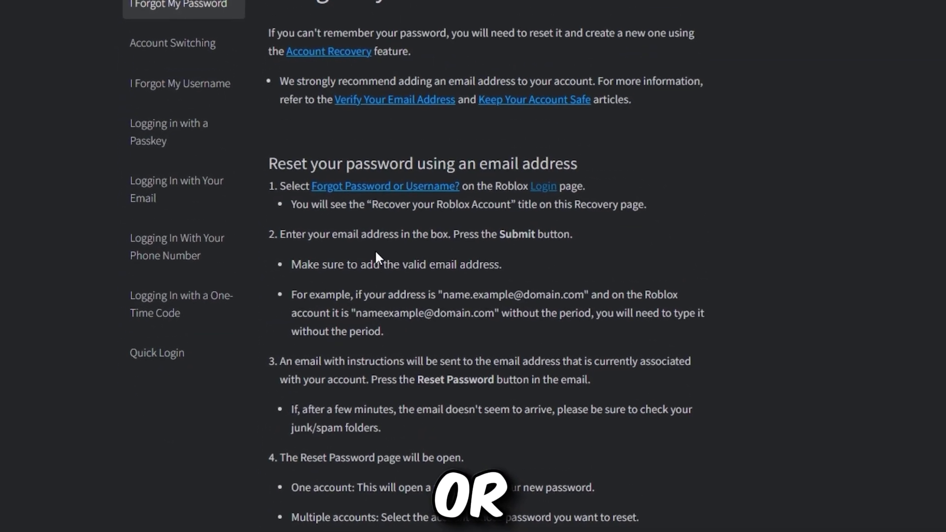
pyautogui.scroll(-3, 409, 221)
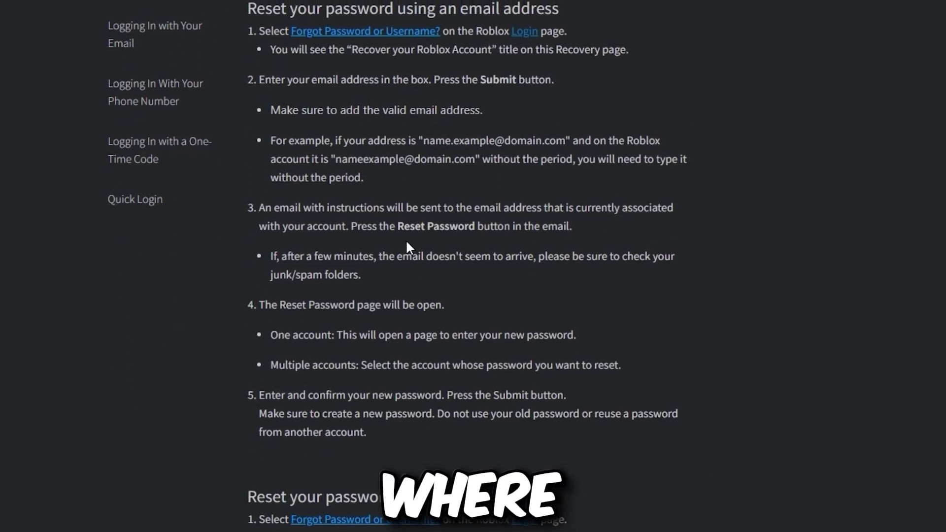
pyautogui.scroll(-4, 409, 242)
pyautogui.scroll(8, 446, 303)
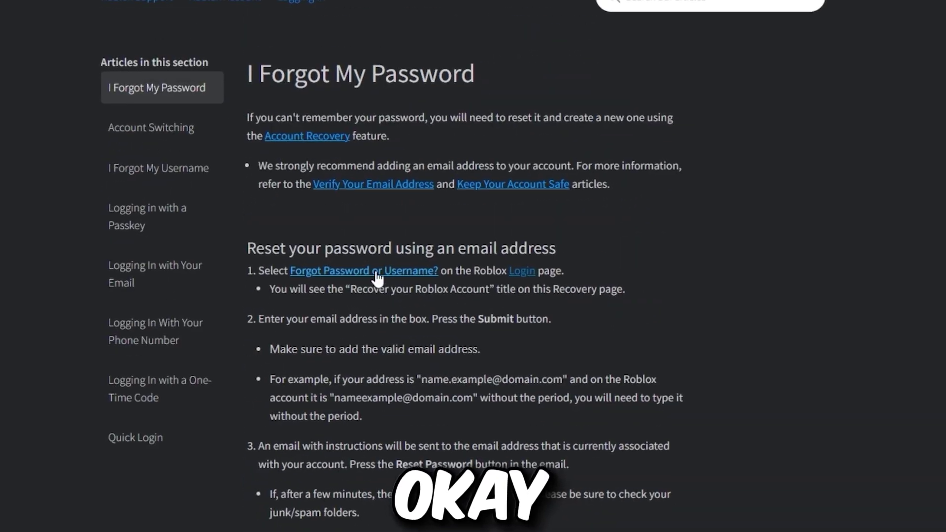
pyautogui.click(393, 270)
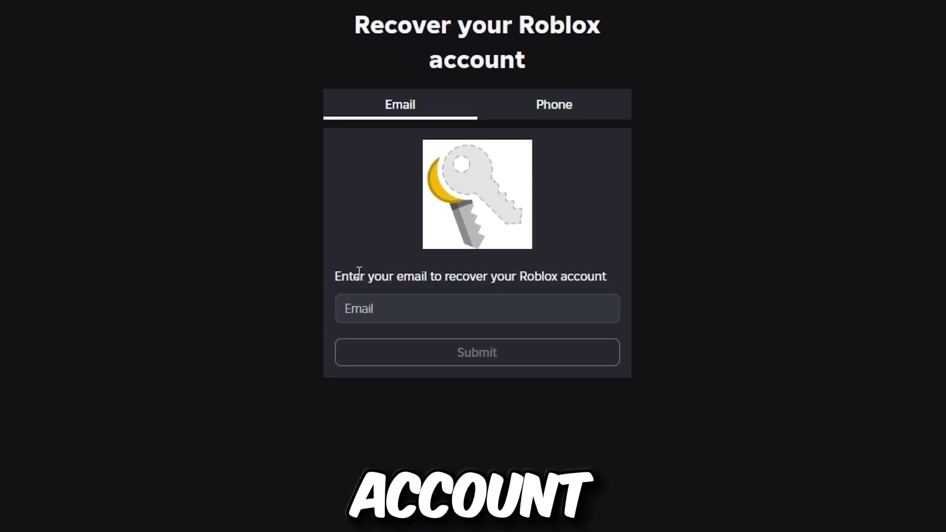
# Switch the account recovery form to the Phone tab with the United States (+1) code
pyautogui.click(559, 107)
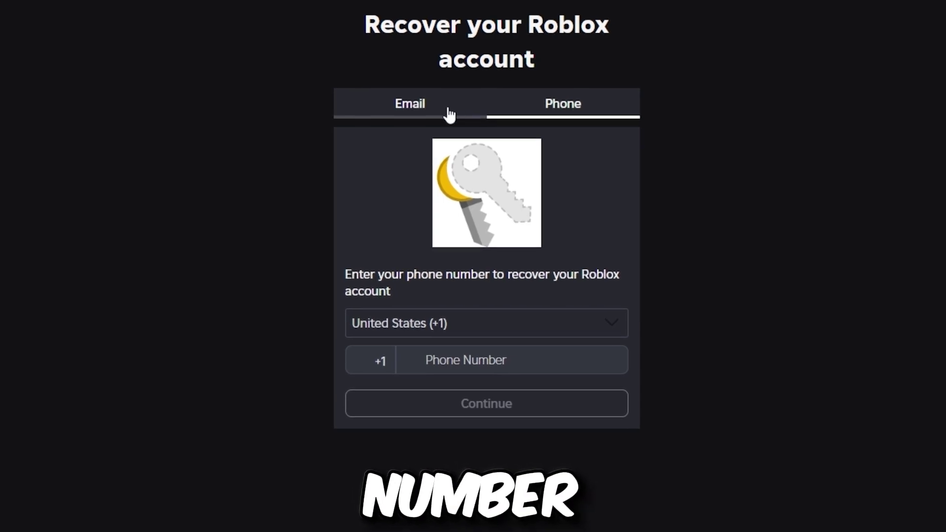